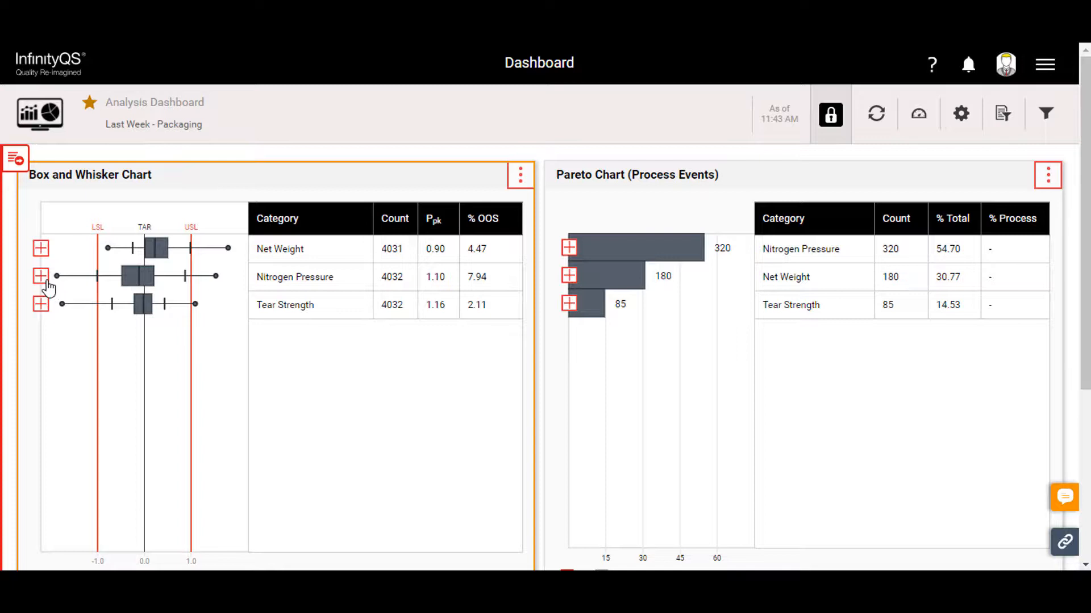
# - Drill into Nitrogen Pressure, FA - Packaging Line 001 and 300g in the Box and Whisker Chart, and collapse Nitrogen Pressure again
pyautogui.click(46, 280)
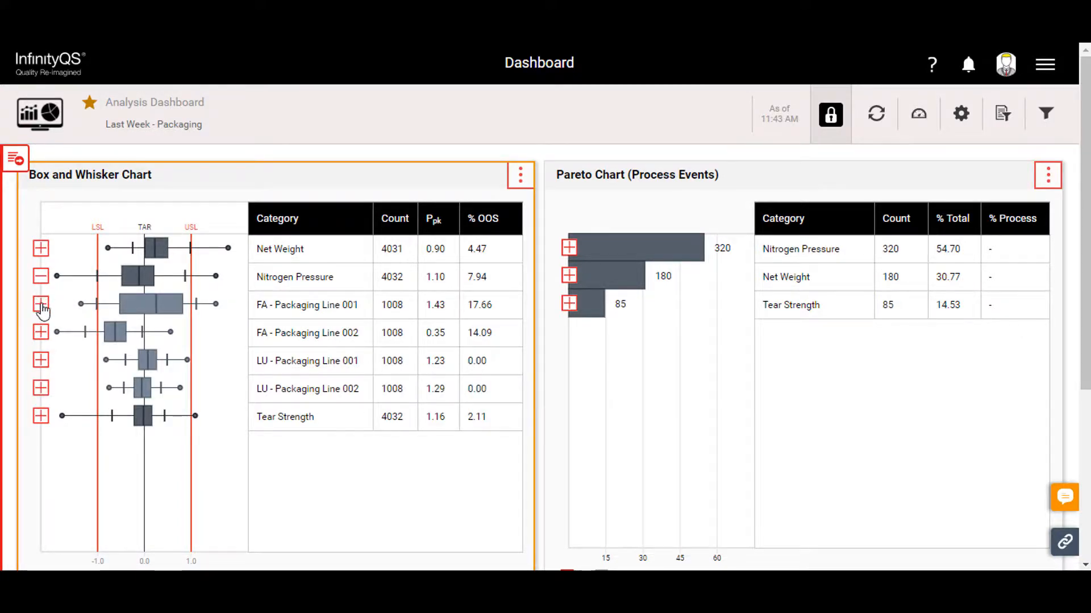
pyautogui.click(42, 305)
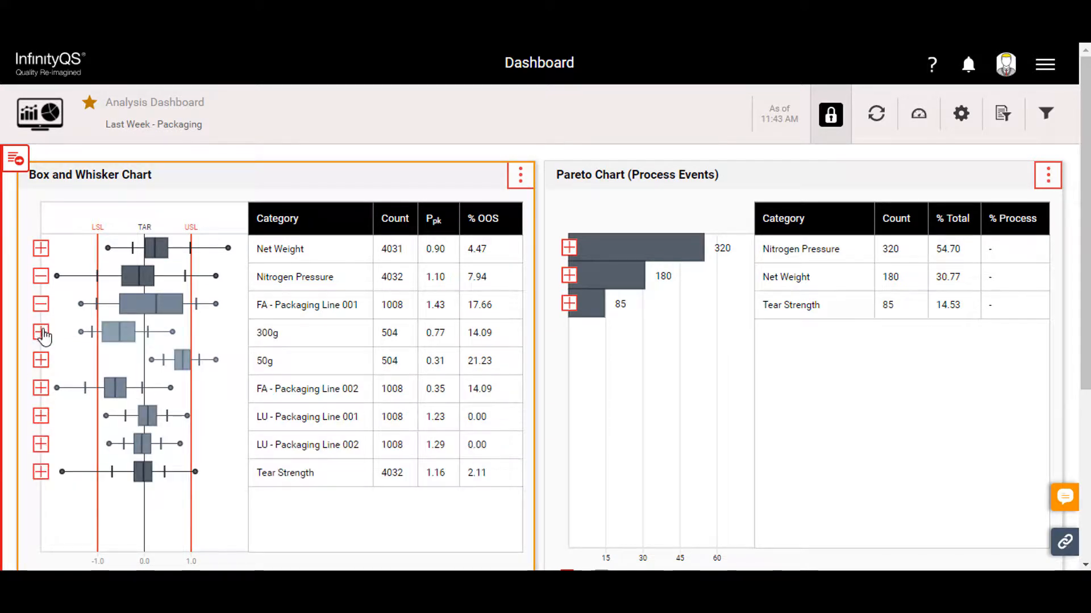
pyautogui.click(43, 334)
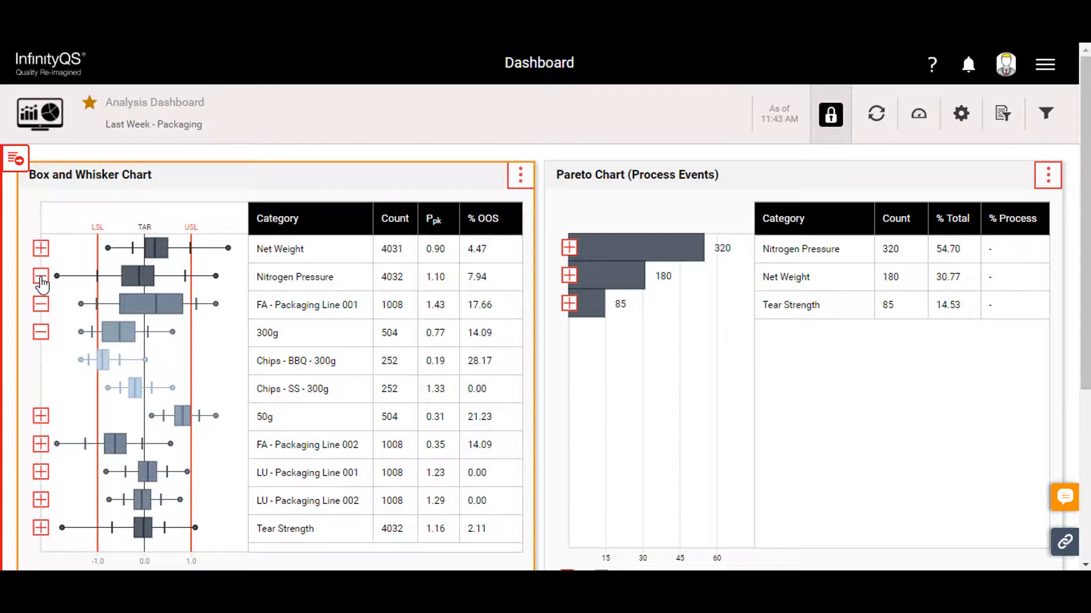
pyautogui.click(41, 277)
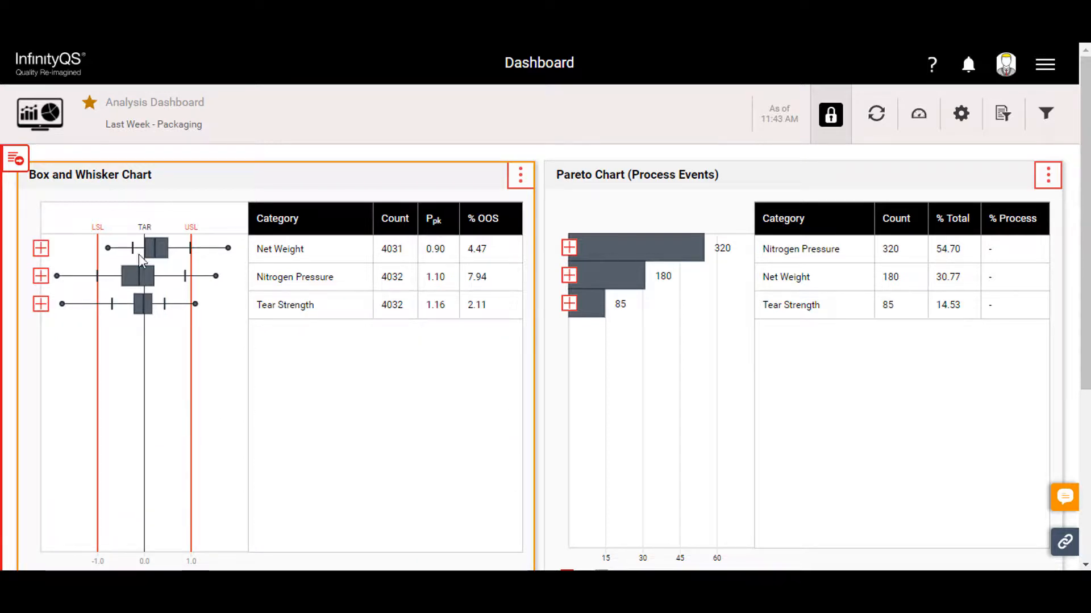
# - Drill into Nitrogen Pressure, FA - Packaging Line 001 and 50g in the Pareto Chart, and collapse the levels again
pyautogui.click(568, 249)
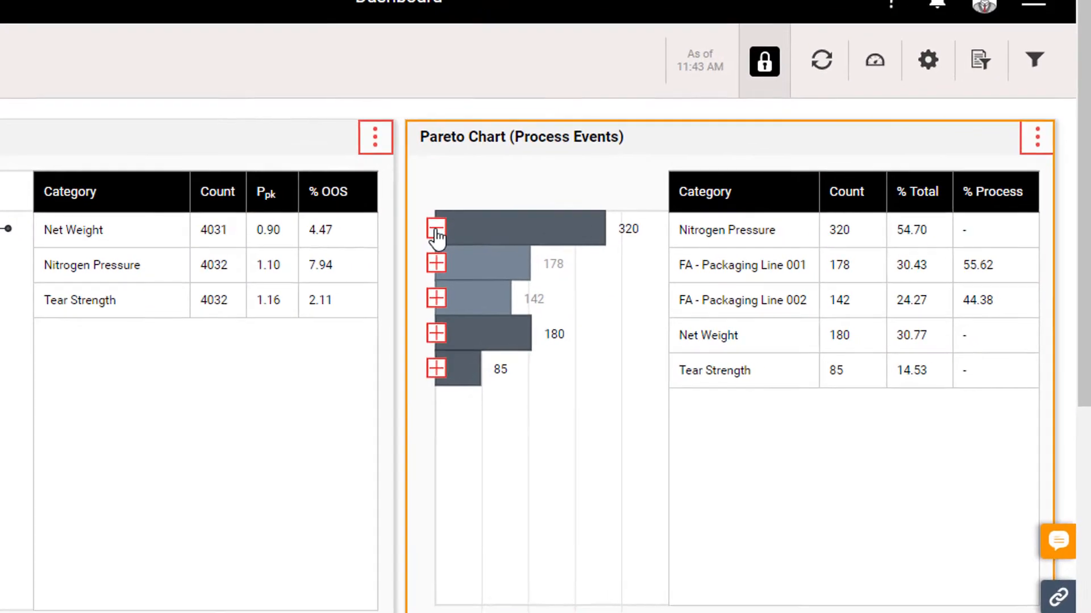
pyautogui.click(435, 263)
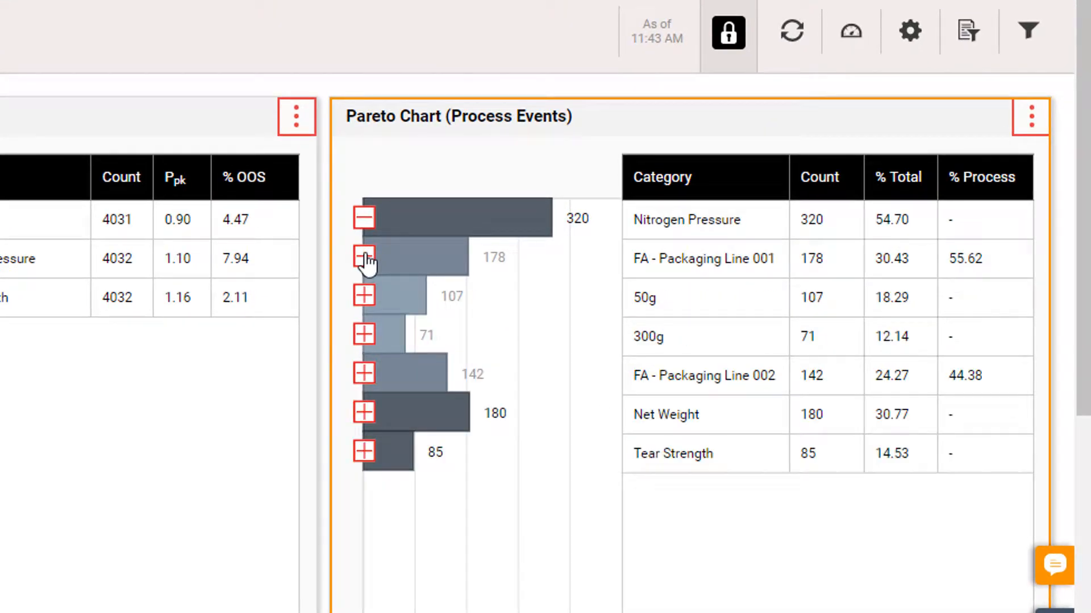
pyautogui.click(364, 296)
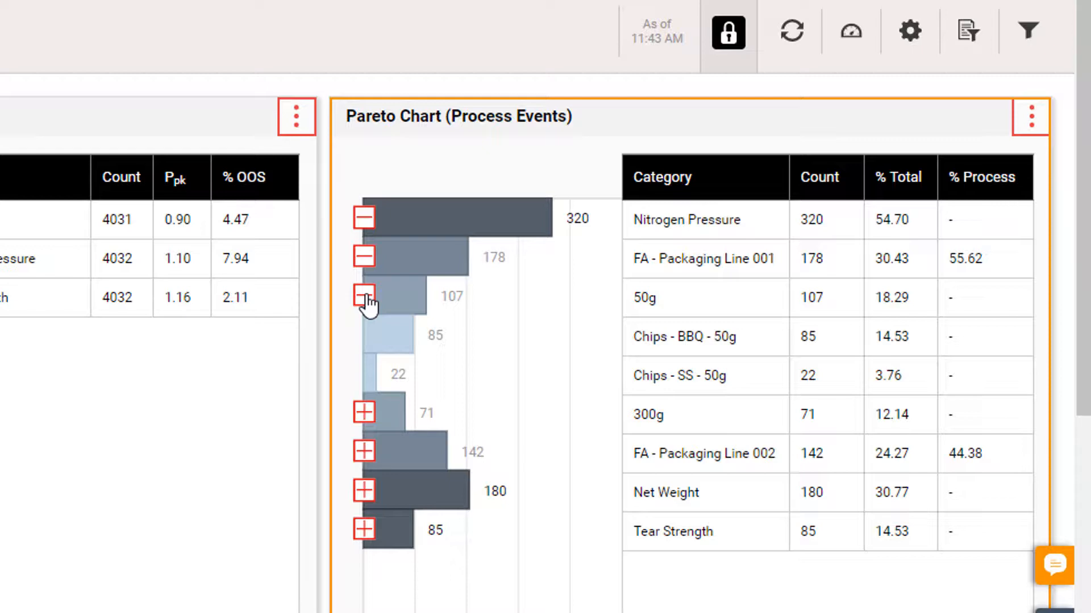
pyautogui.click(365, 259)
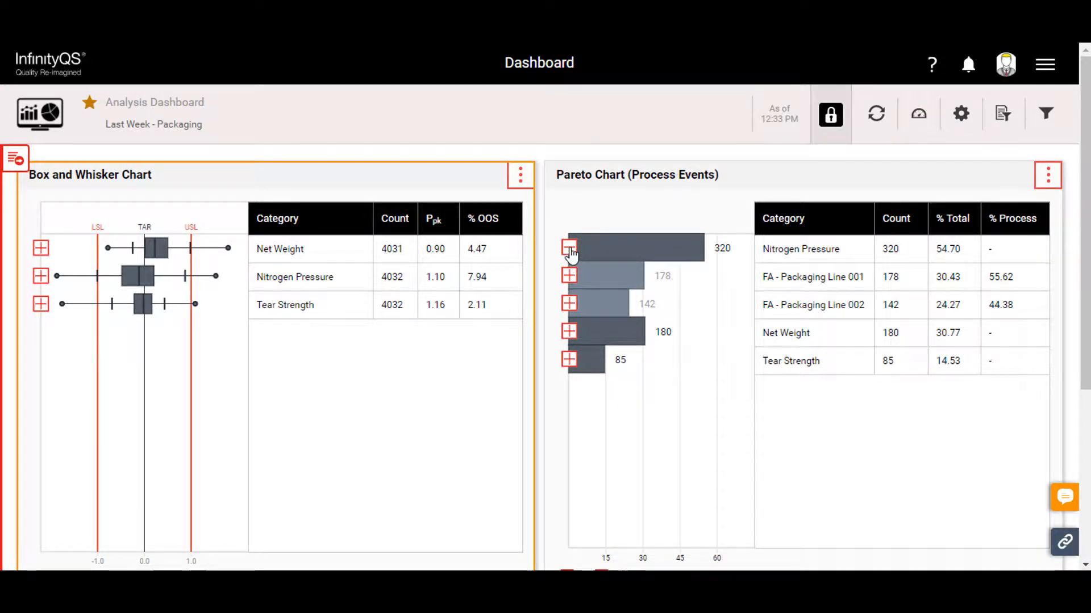
pyautogui.click(570, 250)
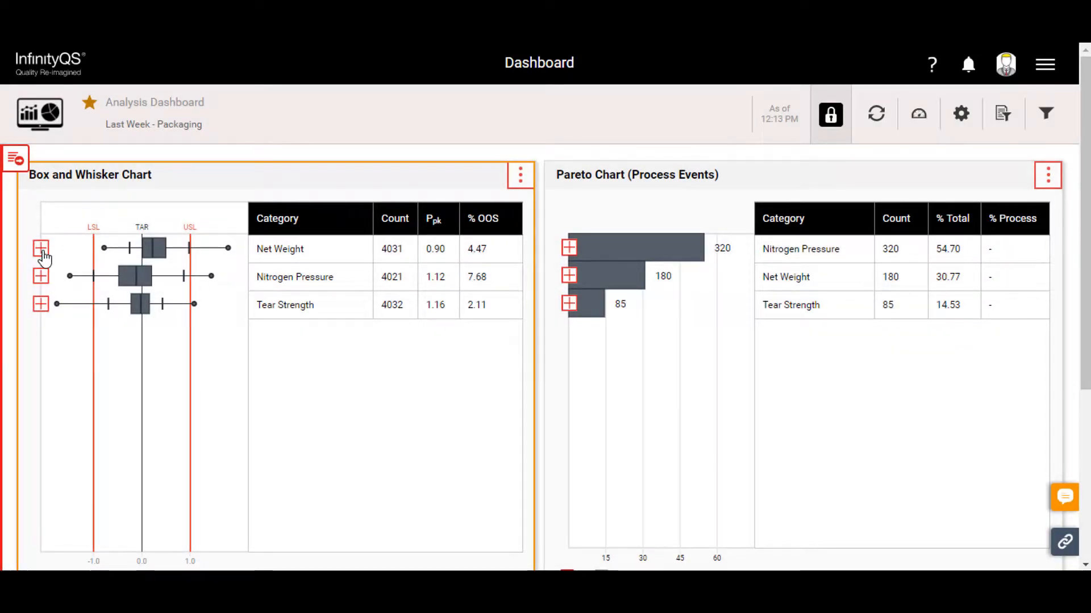
# - Expand Net Weight in the Box and Whisker Chart to compare the sites below it
pyautogui.click(42, 250)
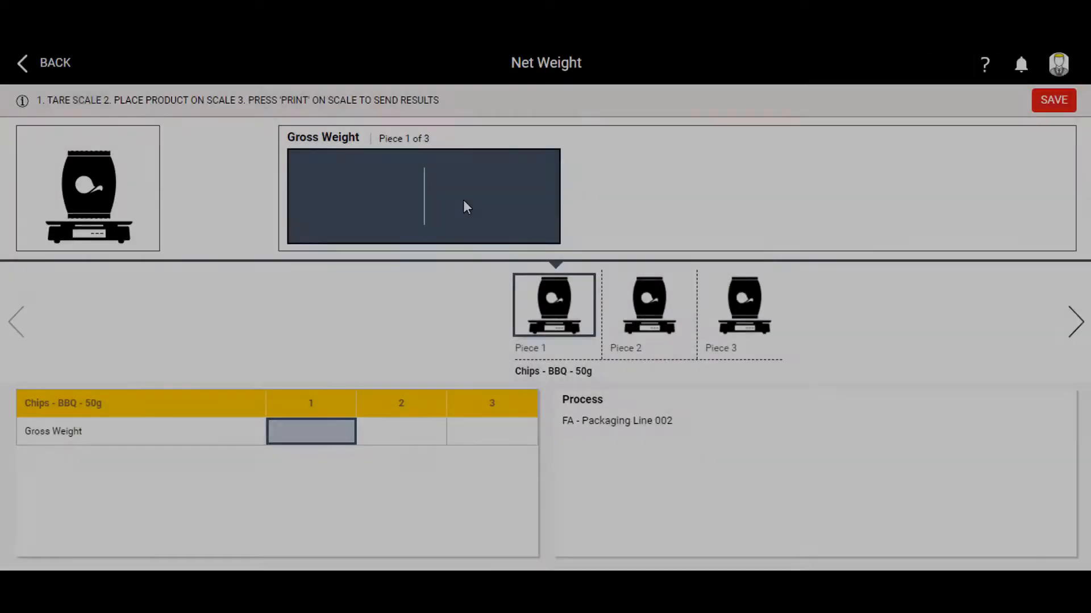
# - Record gross weights of 50, 49 and 51 for the three pieces of Chips - BBQ - 50g
pyautogui.write('50')
pyautogui.press('Return')
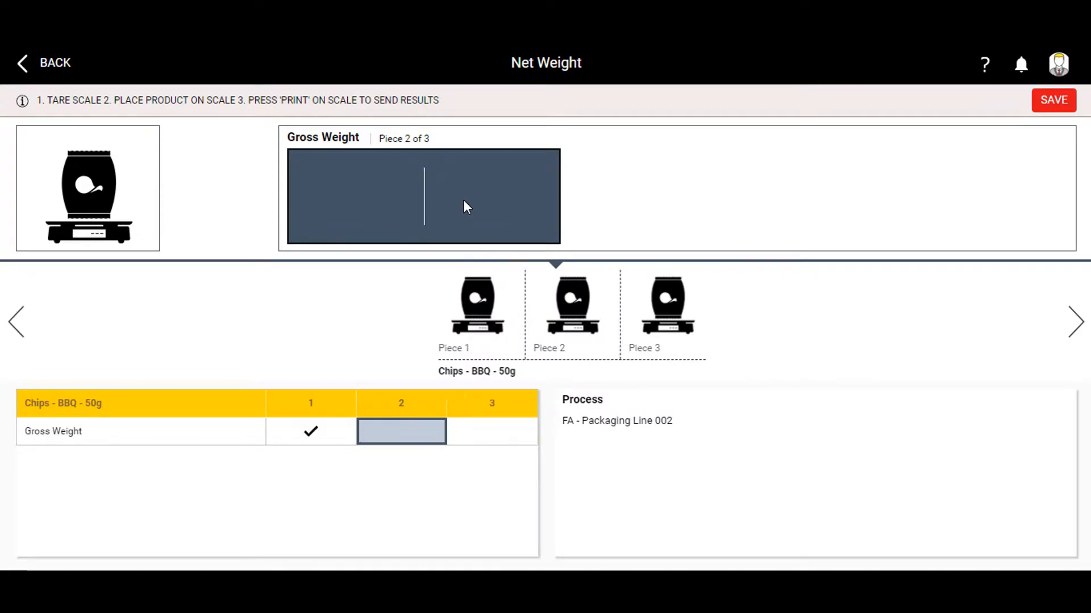
pyautogui.write('49')
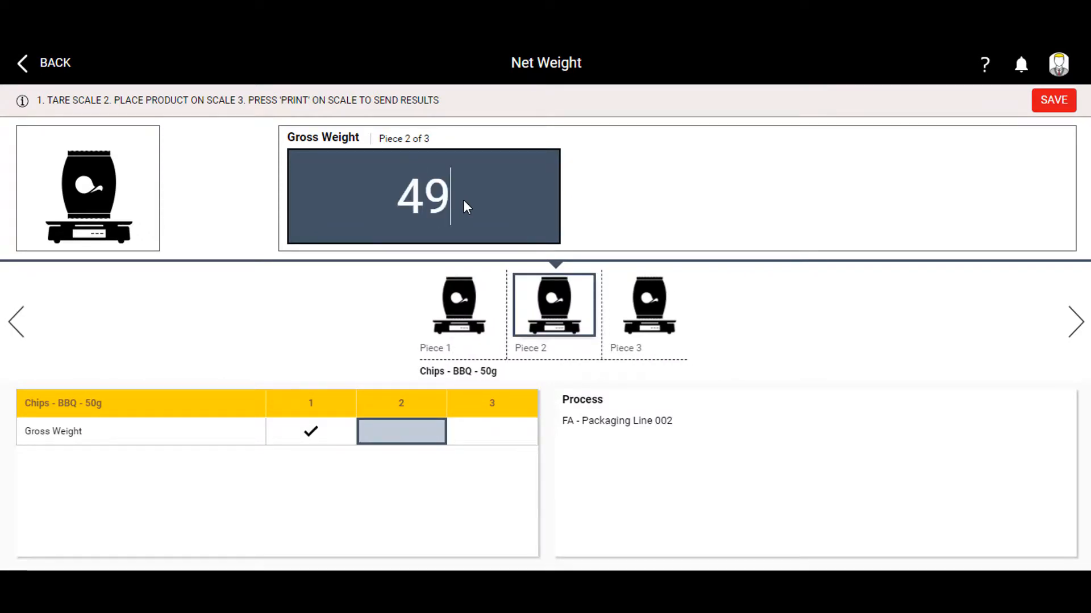
pyautogui.press('Return')
pyautogui.write('51')
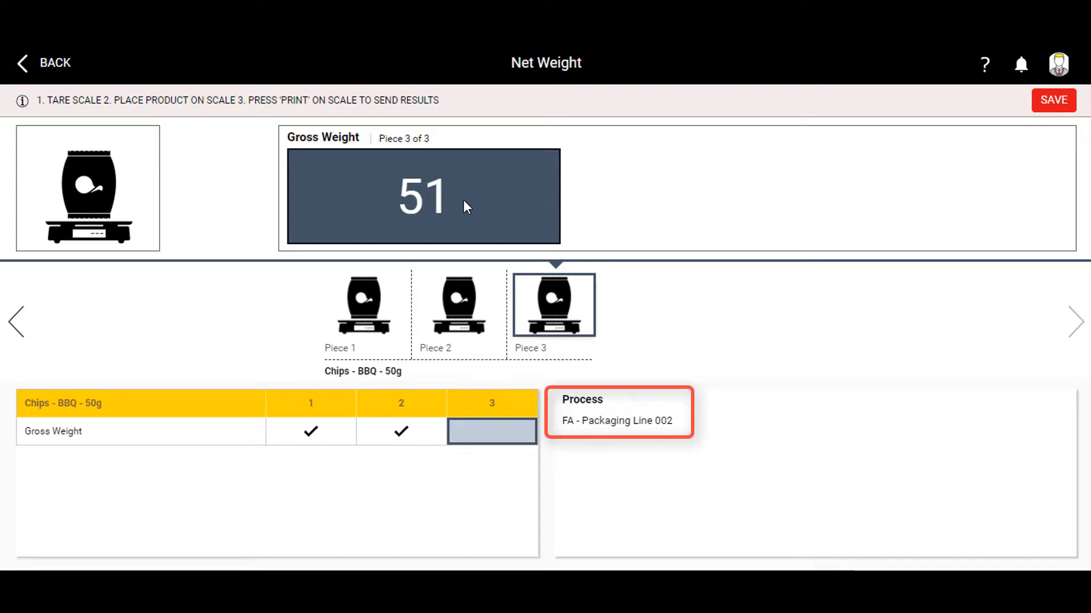
pyautogui.press('Return')
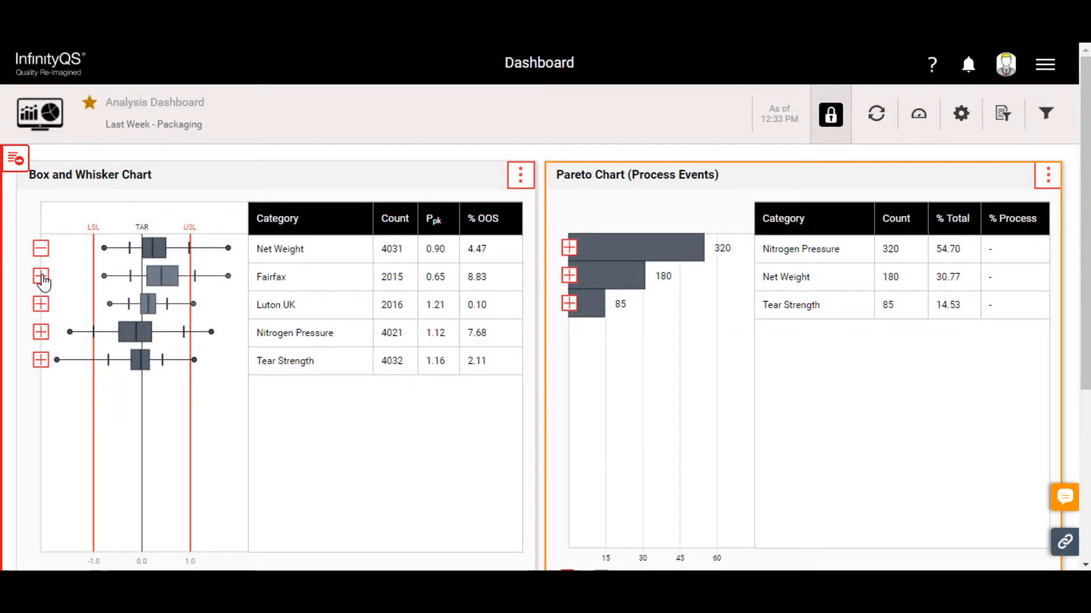
# - Expand Fairfax and its FA - Packaging Line 001 in the Box and Whisker Chart, and Net Weight in the Pareto Chart
pyautogui.click(42, 278)
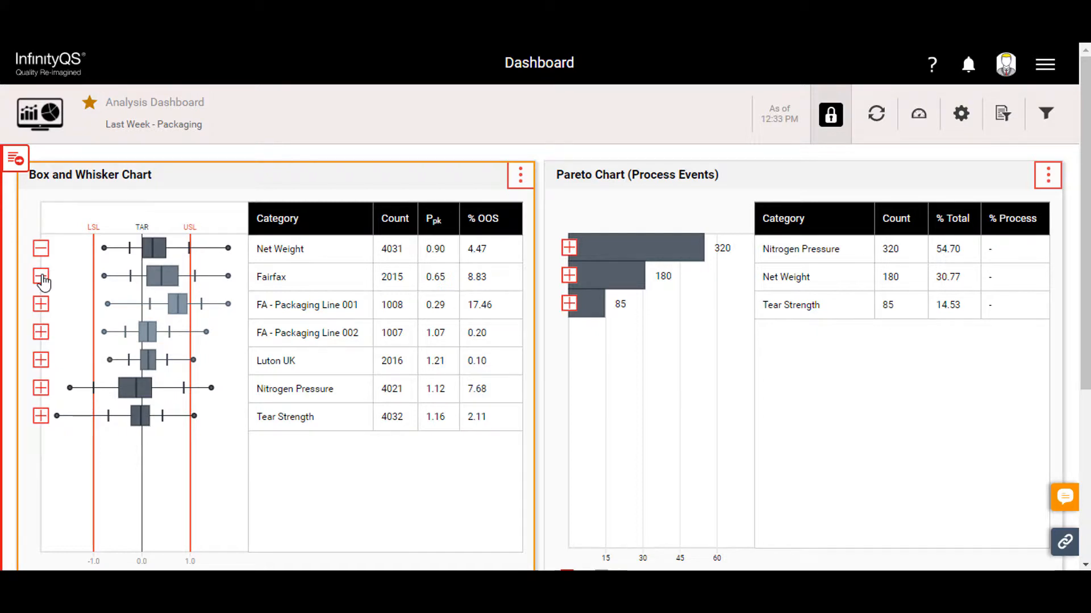
pyautogui.click(43, 307)
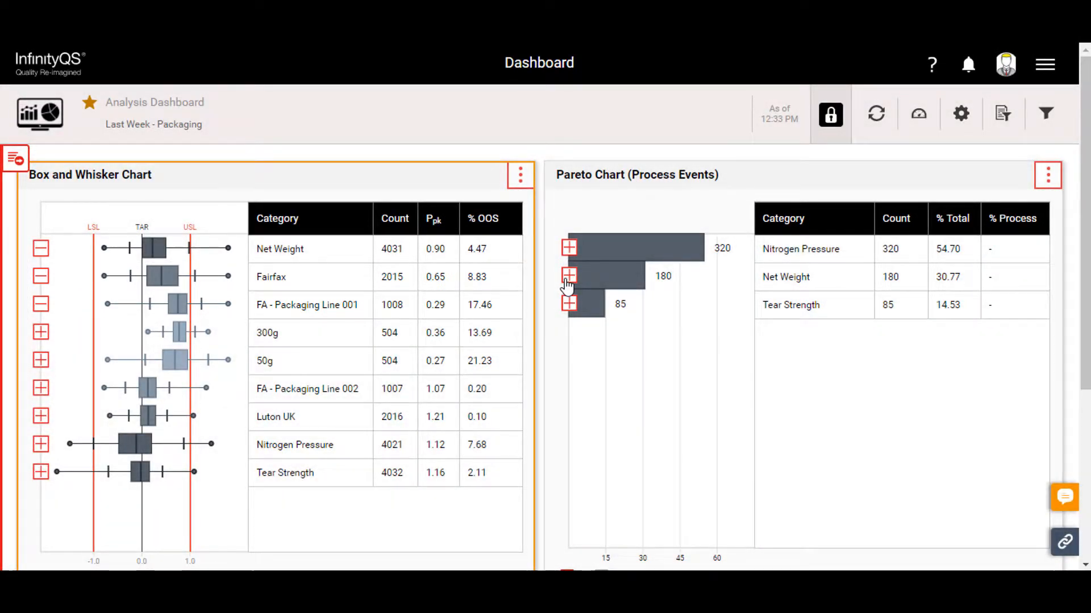
pyautogui.click(568, 276)
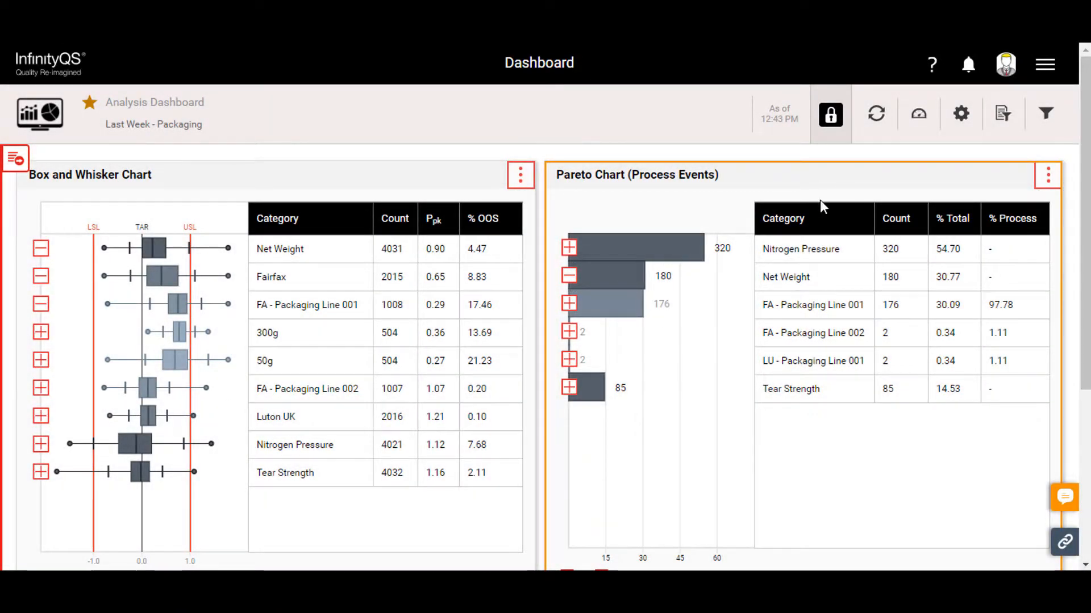
# - Filter the dashboard to the process FA - Packaging Line 001 and the feature Net Weight, and hide the filter options
pyautogui.click(1045, 115)
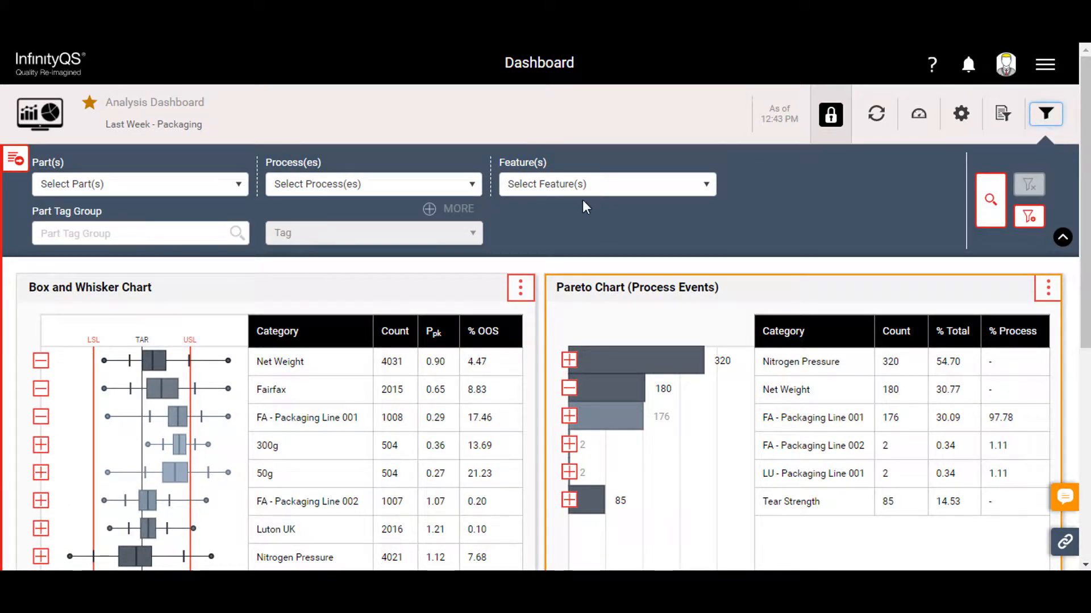
pyautogui.click(472, 186)
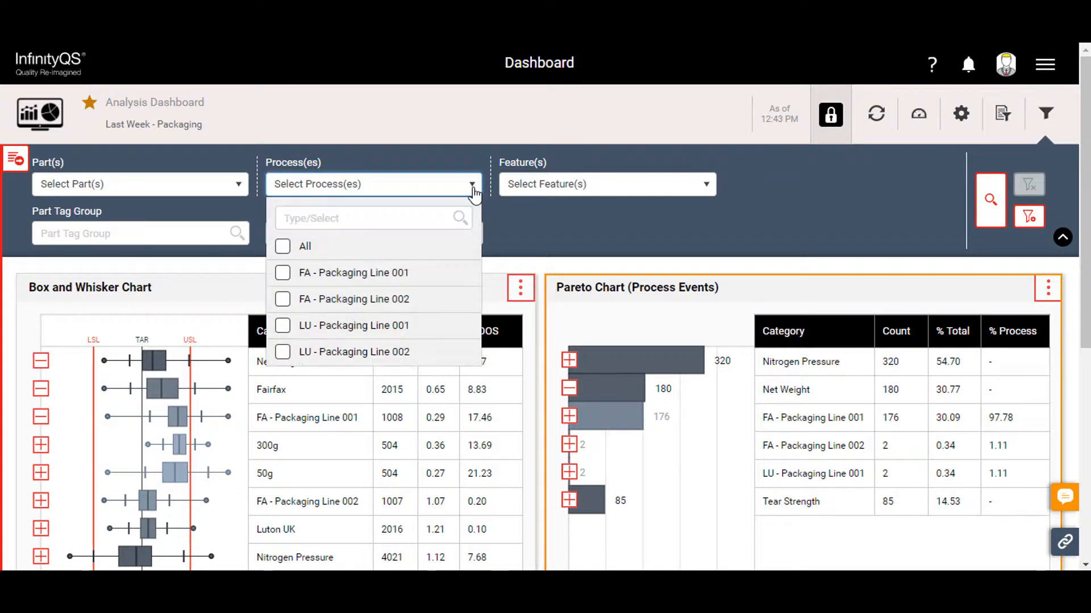
pyautogui.click(283, 274)
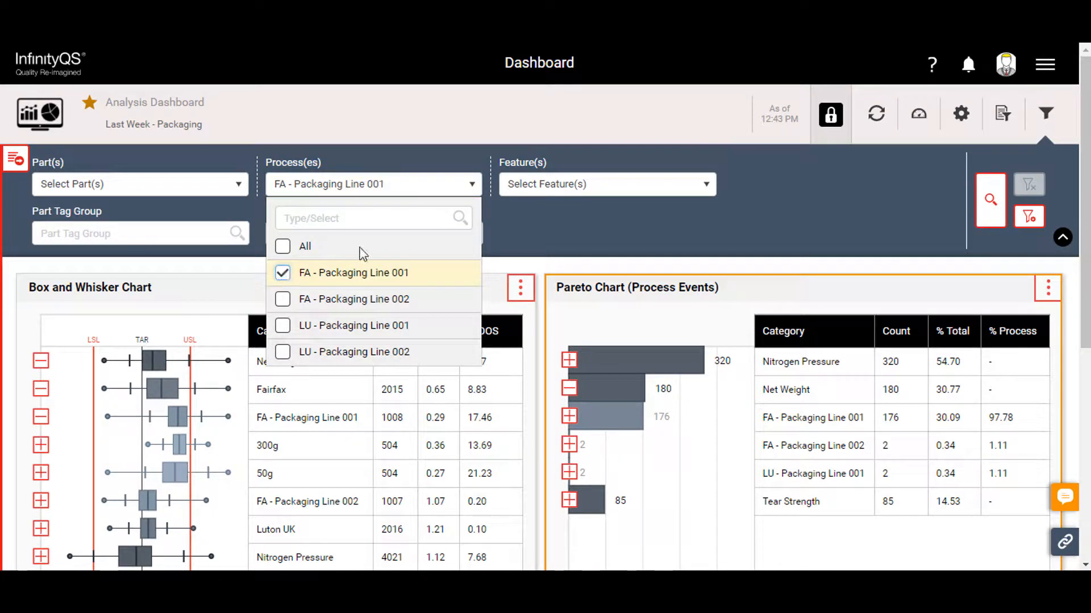
pyautogui.click(664, 192)
pyautogui.click(664, 192)
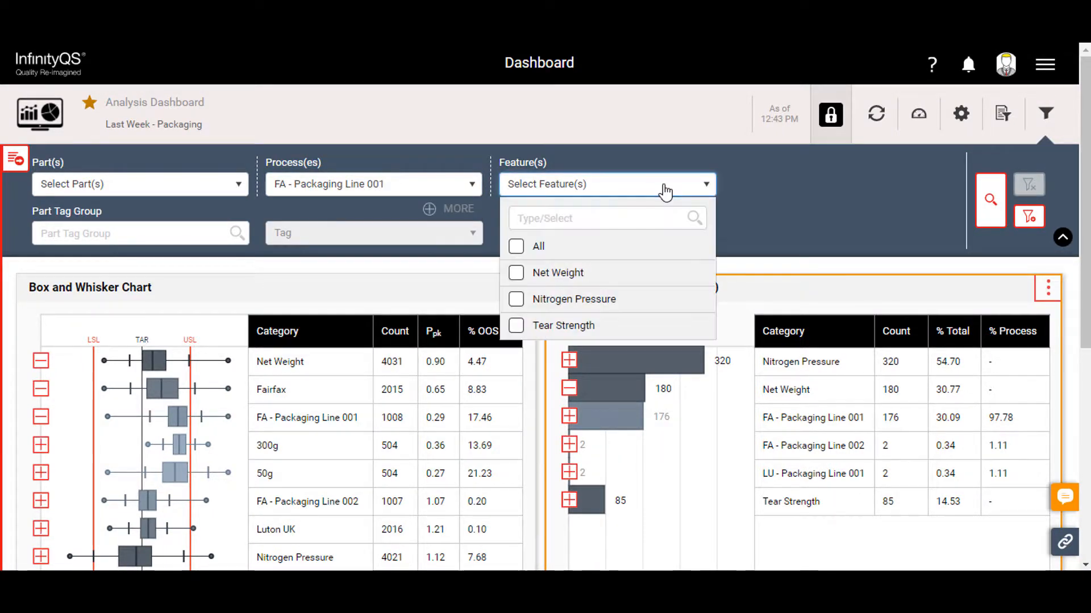
pyautogui.click(517, 275)
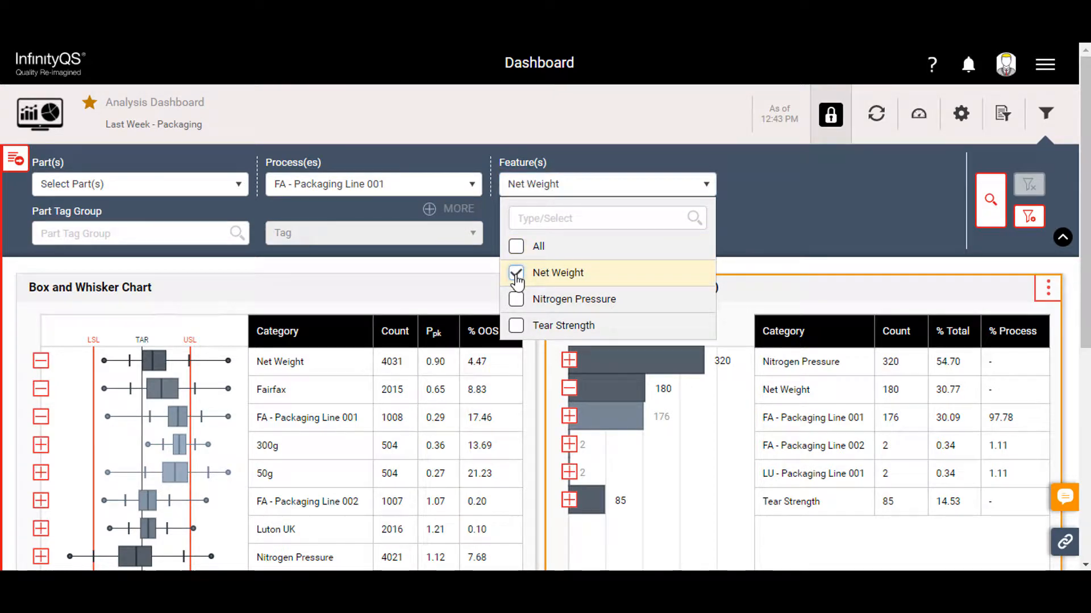
pyautogui.click(991, 218)
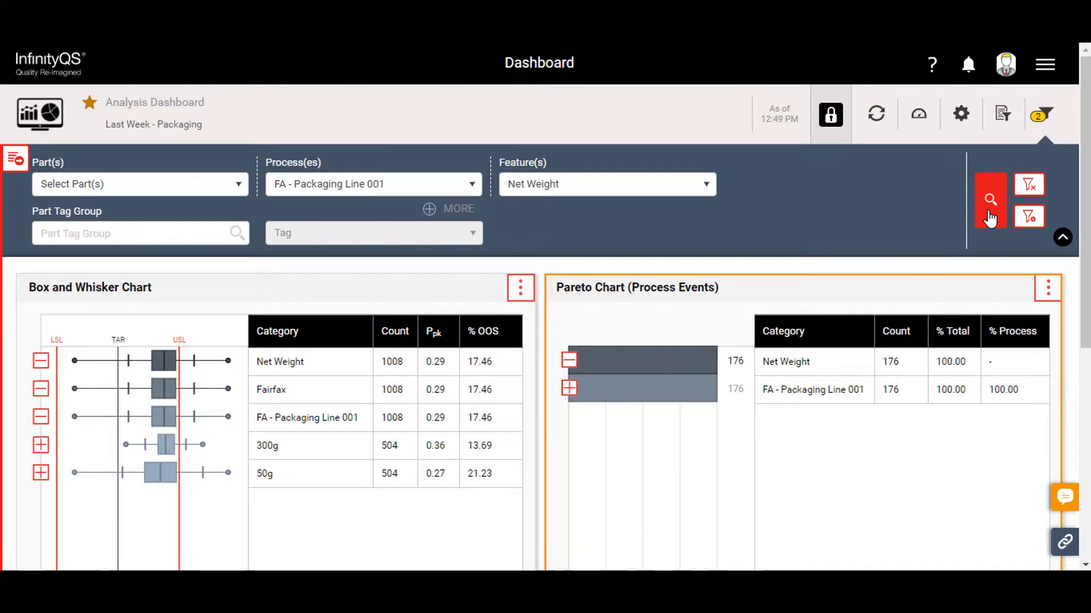
pyautogui.click(1062, 238)
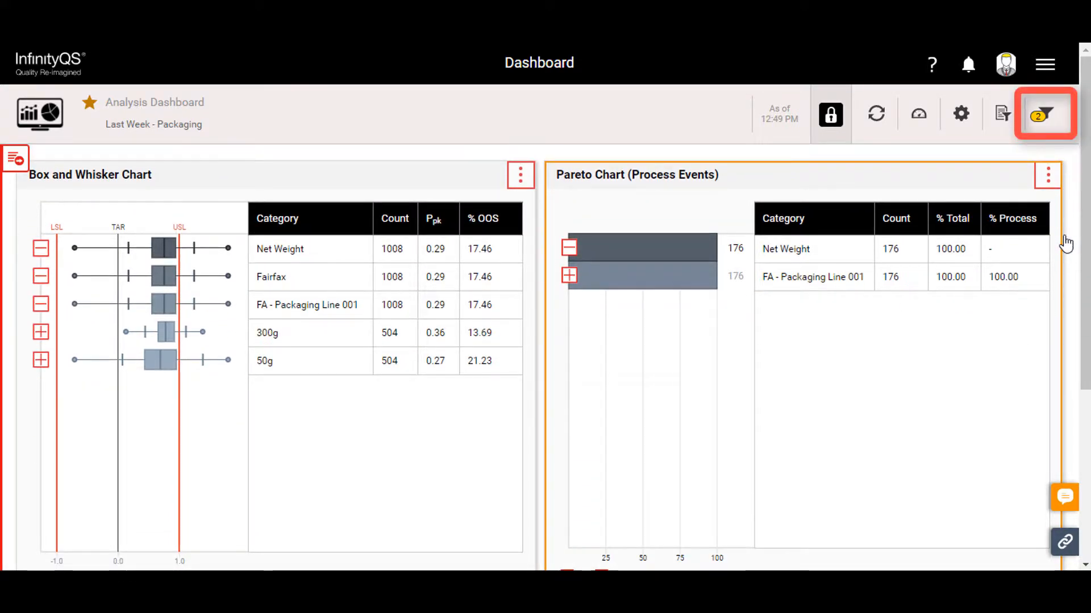
# - Maximize the Box and Whisker Chart and expand the 300g and 50g package sizes to compare their parts
pyautogui.click(520, 183)
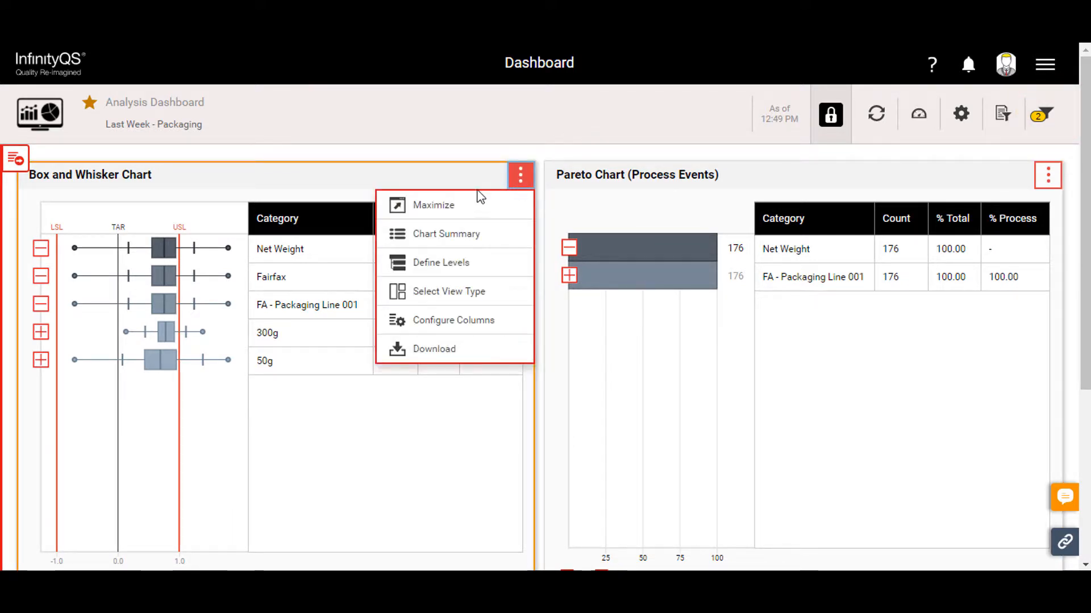
pyautogui.click(462, 210)
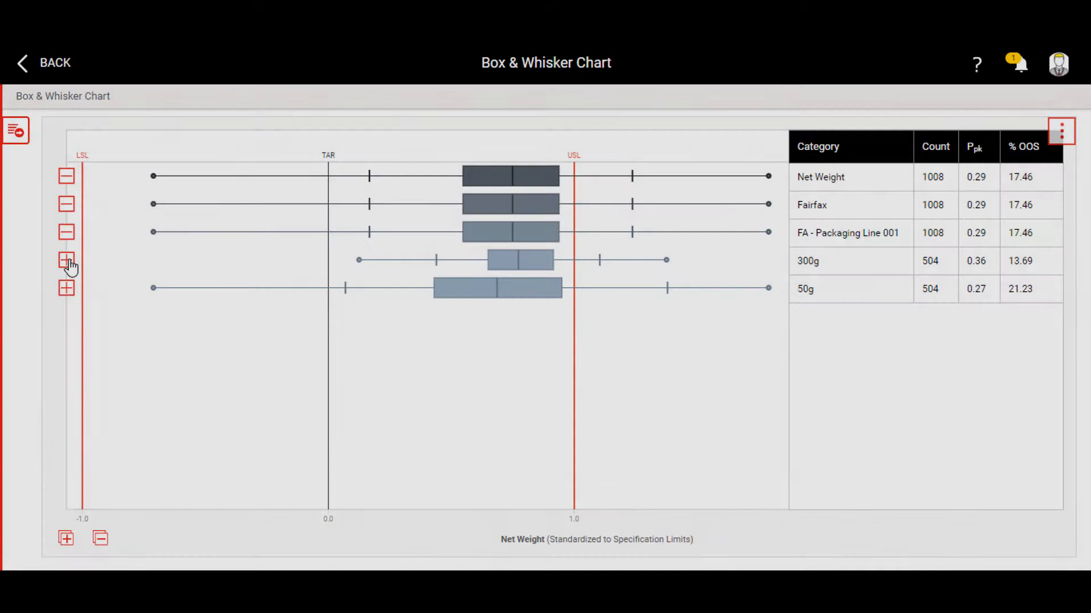
pyautogui.click(67, 261)
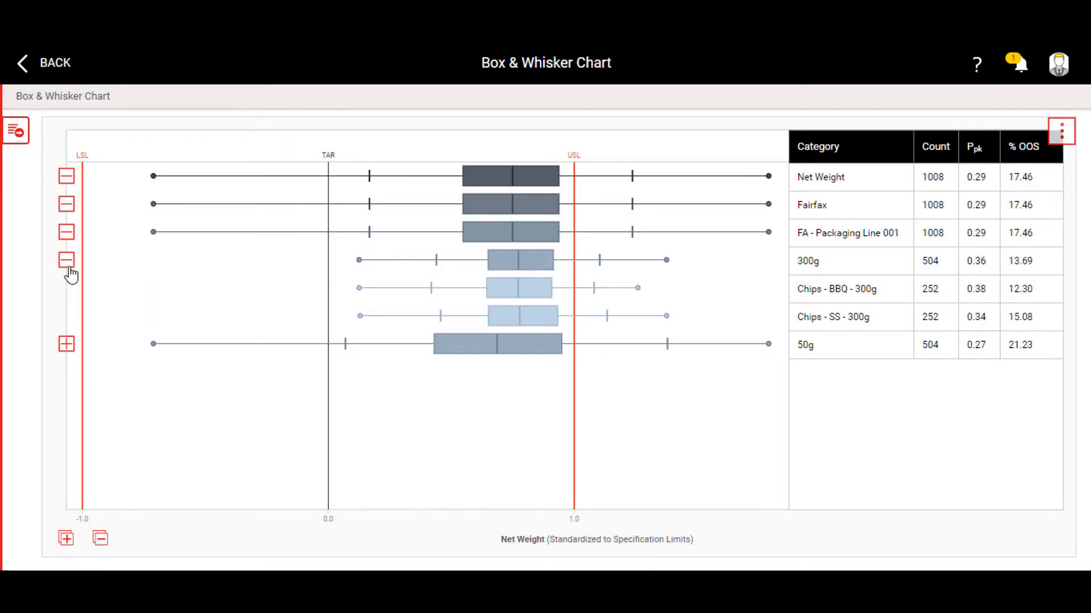
pyautogui.click(66, 345)
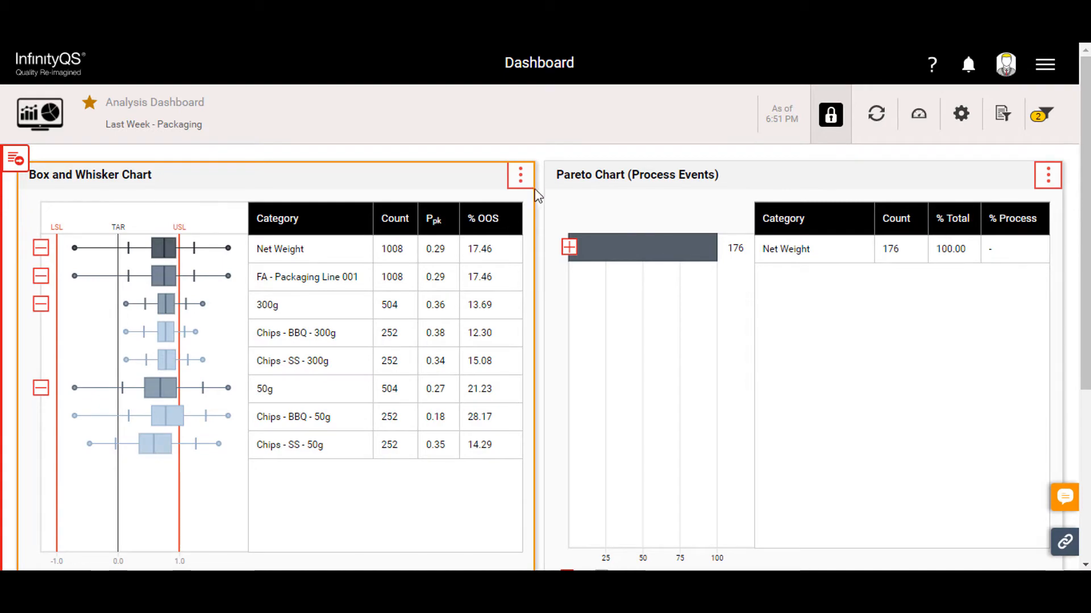
# - Add a Time level set to Hours below the part name in the Box and Whisker Chart's level definition
pyautogui.click(520, 175)
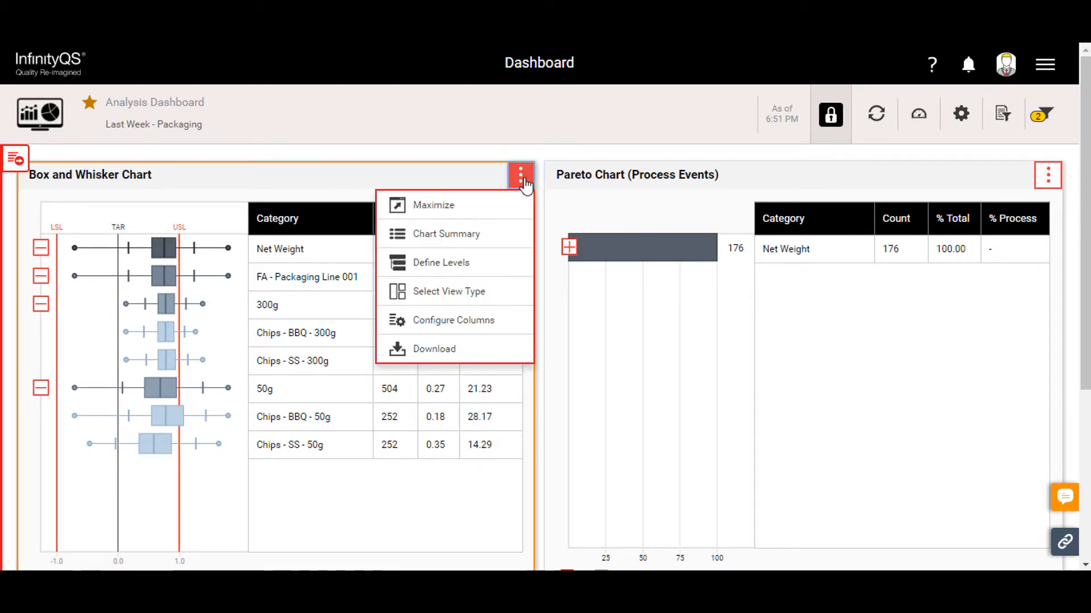
pyautogui.click(449, 267)
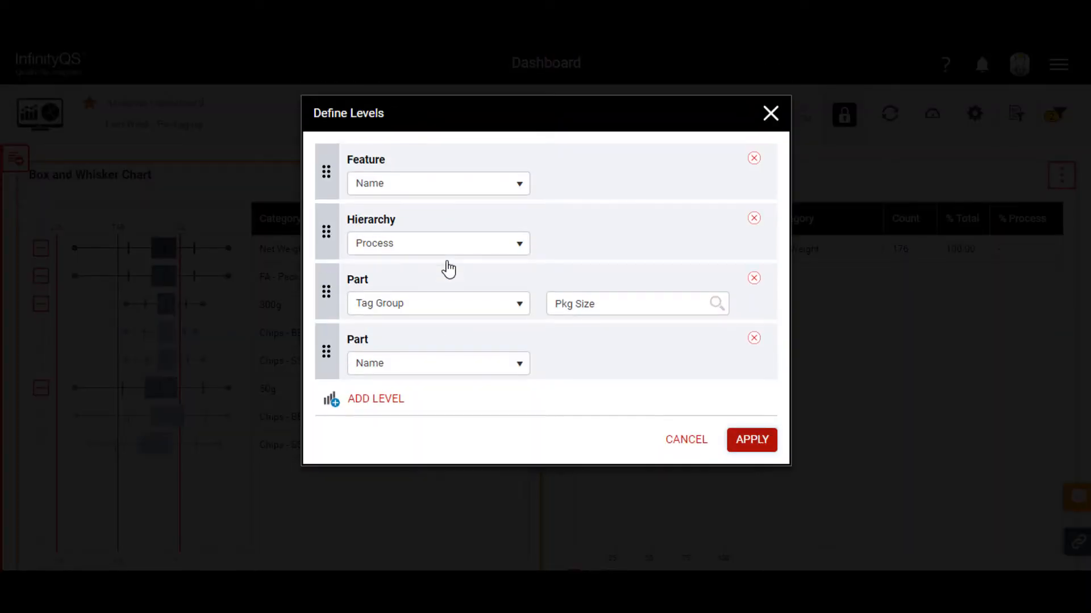
pyautogui.click(370, 401)
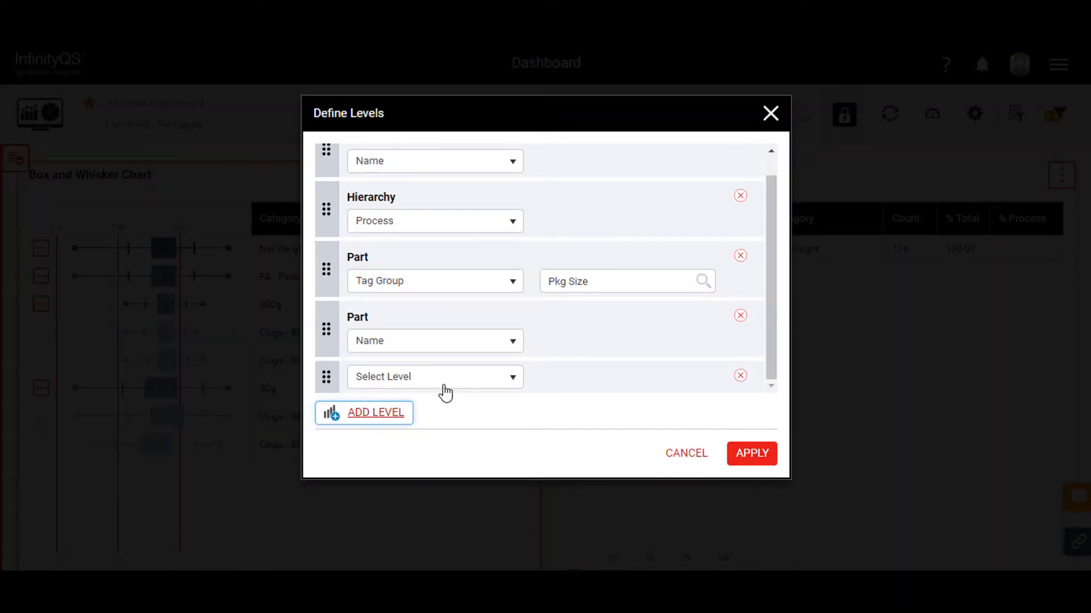
pyautogui.click(511, 381)
pyautogui.click(380, 439)
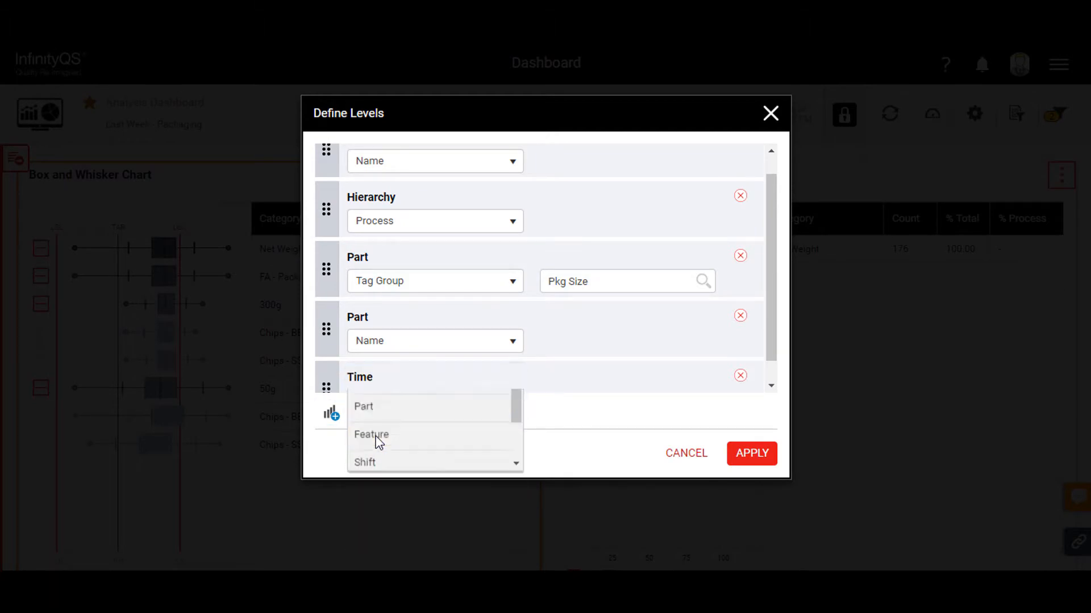
pyautogui.click(514, 381)
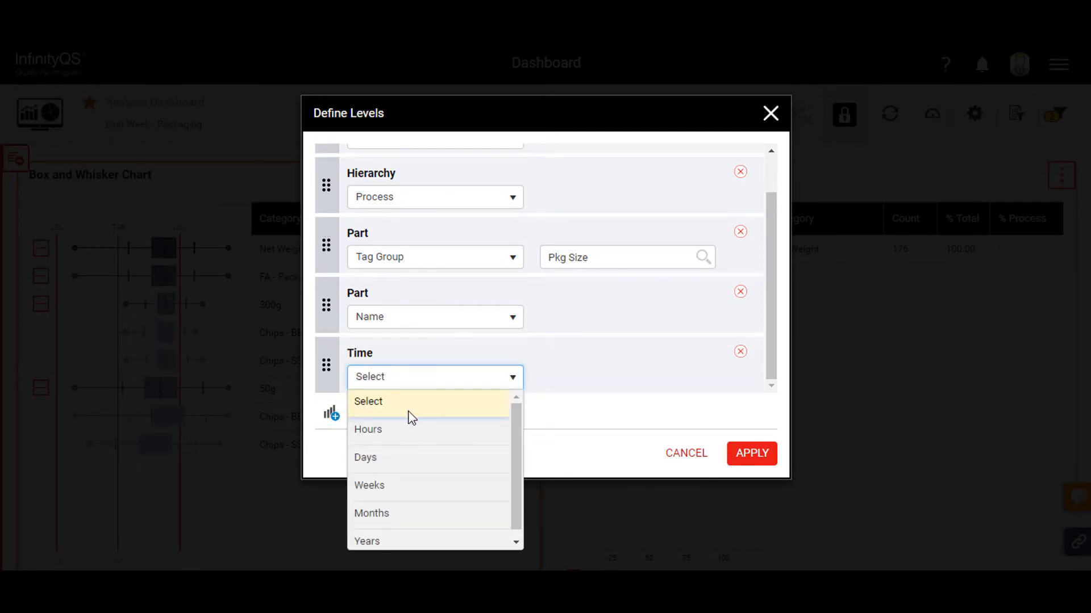
pyautogui.click(375, 441)
pyautogui.click(749, 452)
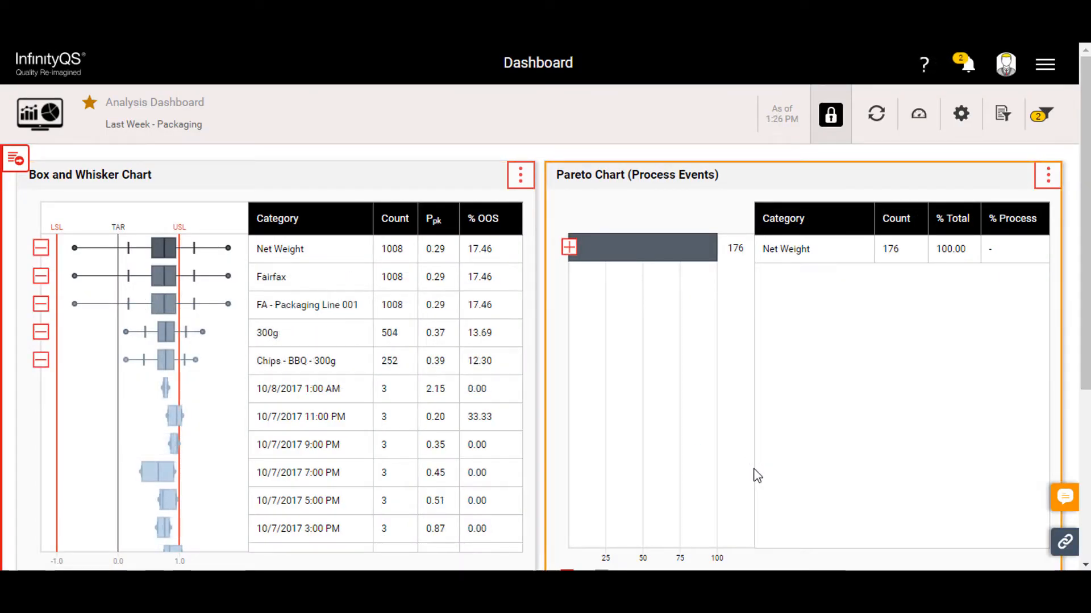
# - Switch the dashboard to the Last Week - CTQ data selection, and reset the dashboard
pyautogui.click(999, 121)
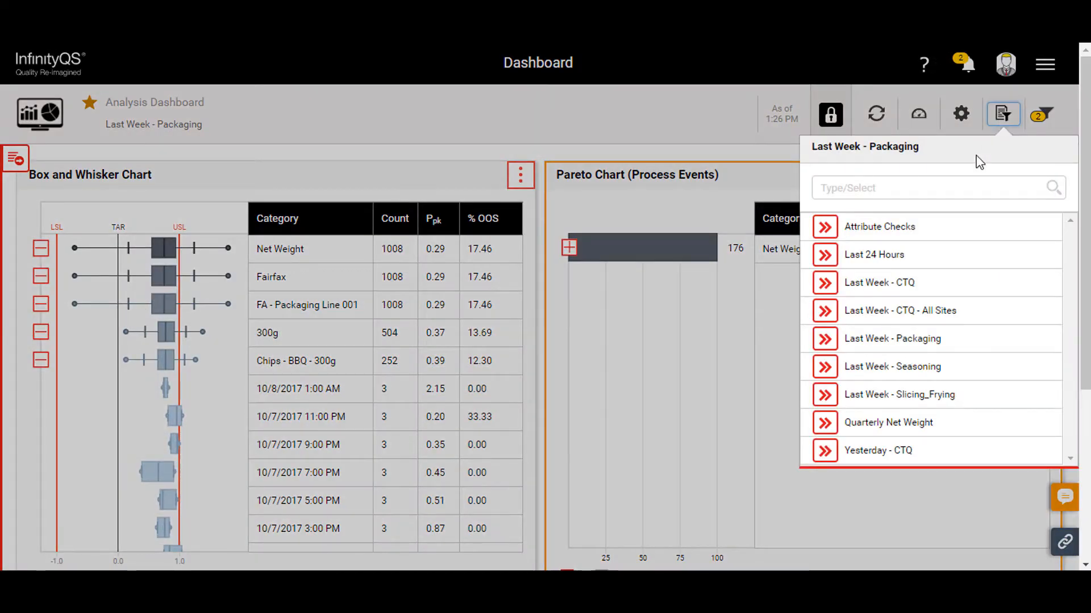
pyautogui.click(881, 284)
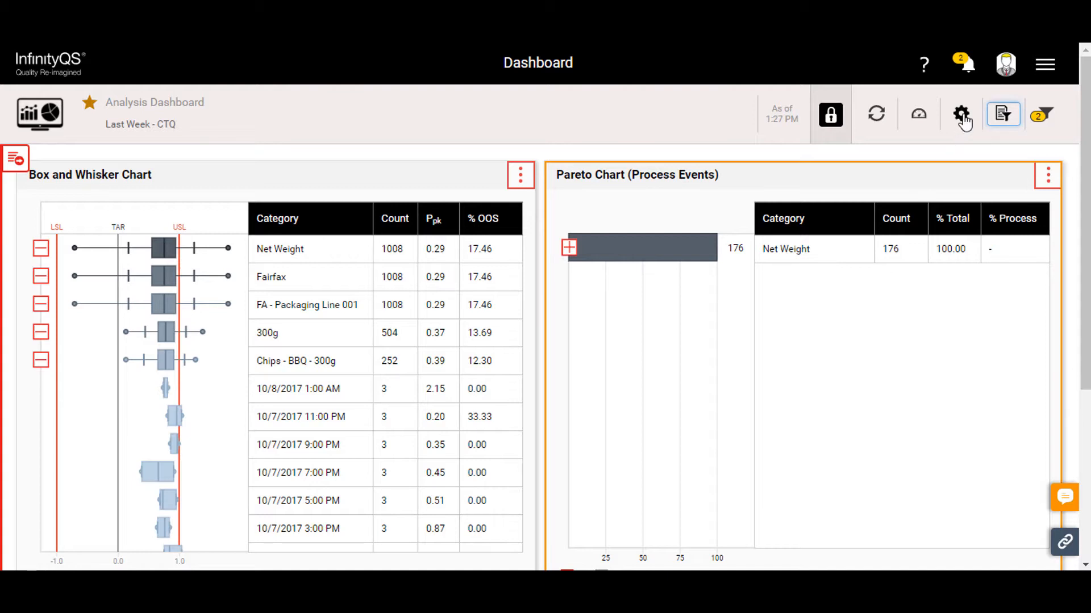
pyautogui.click(961, 115)
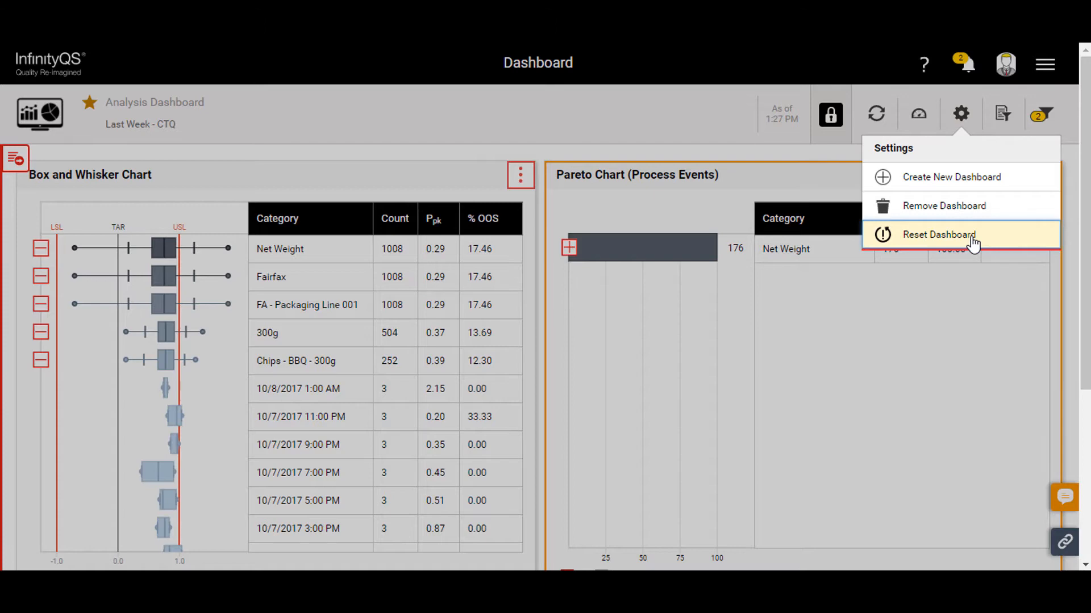
pyautogui.click(973, 243)
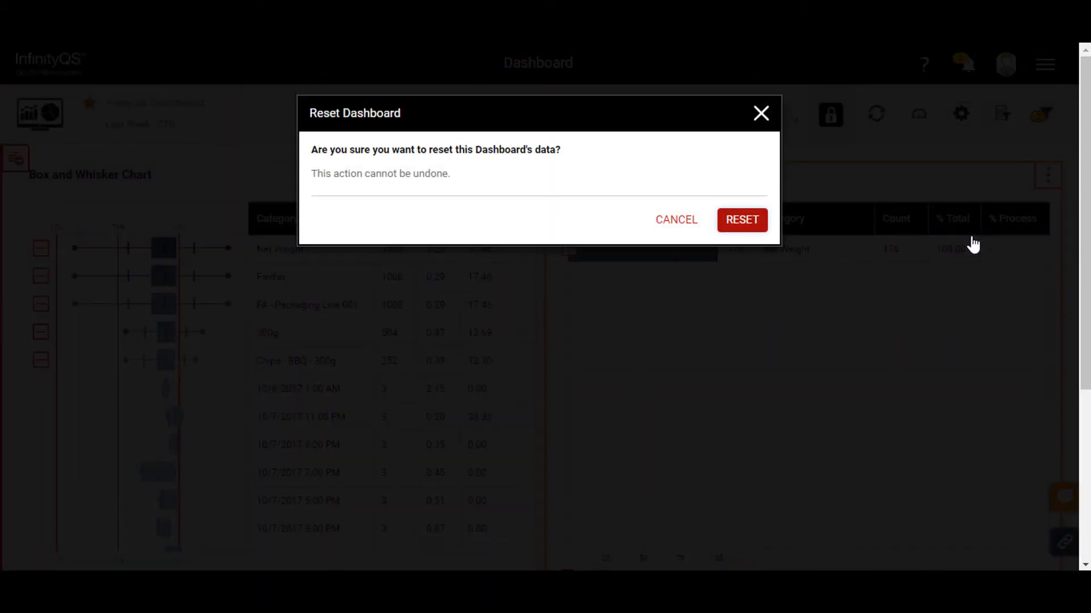
pyautogui.click(742, 220)
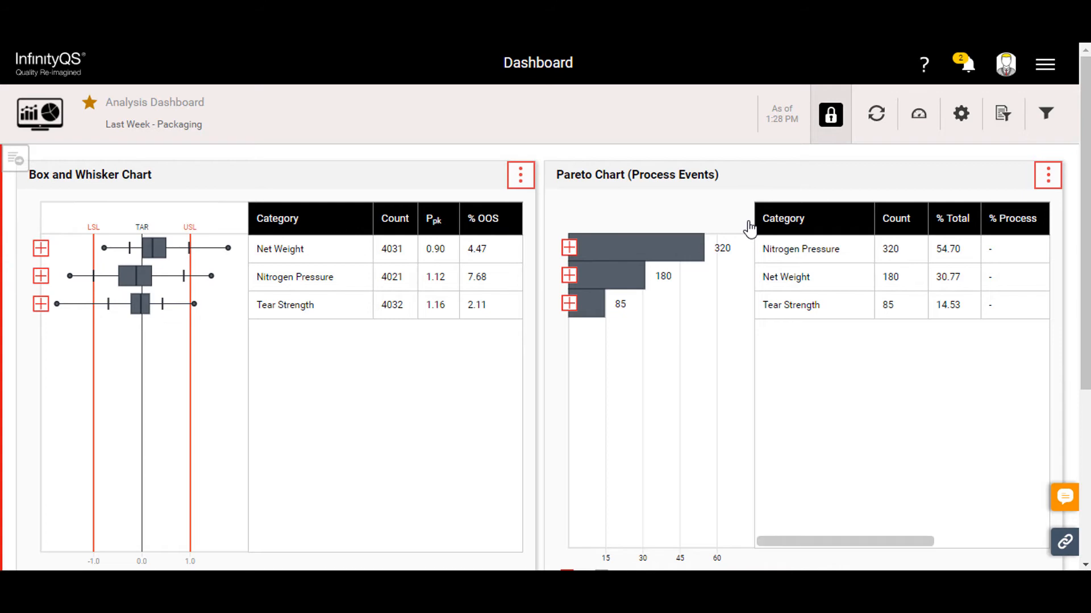